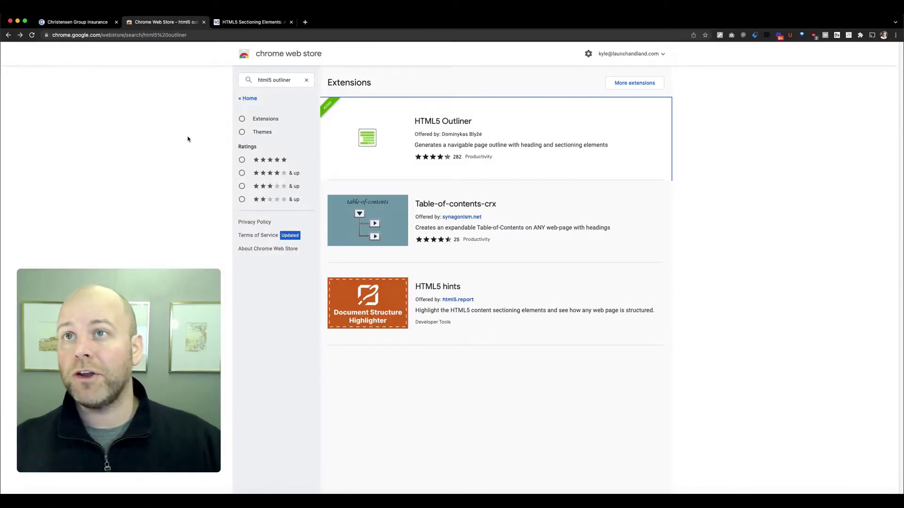
# Step: Zoom in the Web Store results and open the HTML5 Outliner extension's detail page
pyautogui.press('super+equal')
pyautogui.press('super+equal')
pyautogui.press('super+equal')
pyautogui.press('super+equal')
pyautogui.press('super+equal')
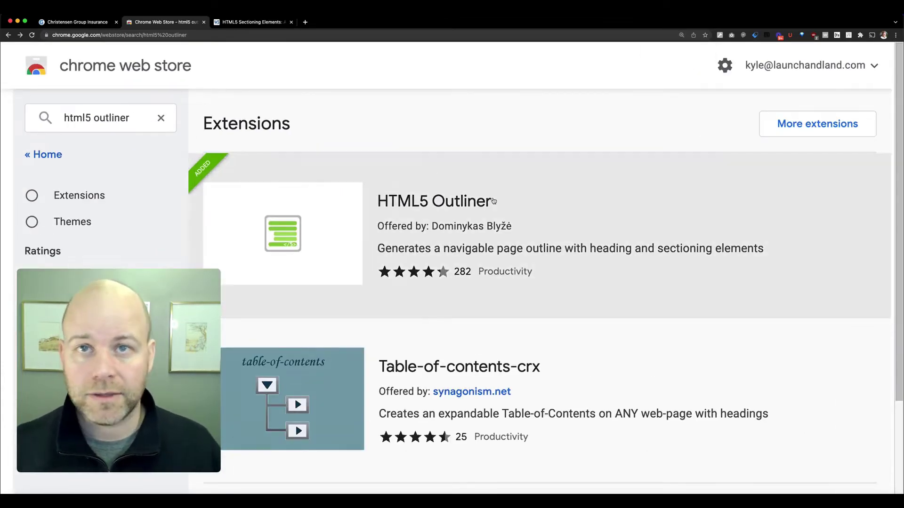
pyautogui.click(546, 196)
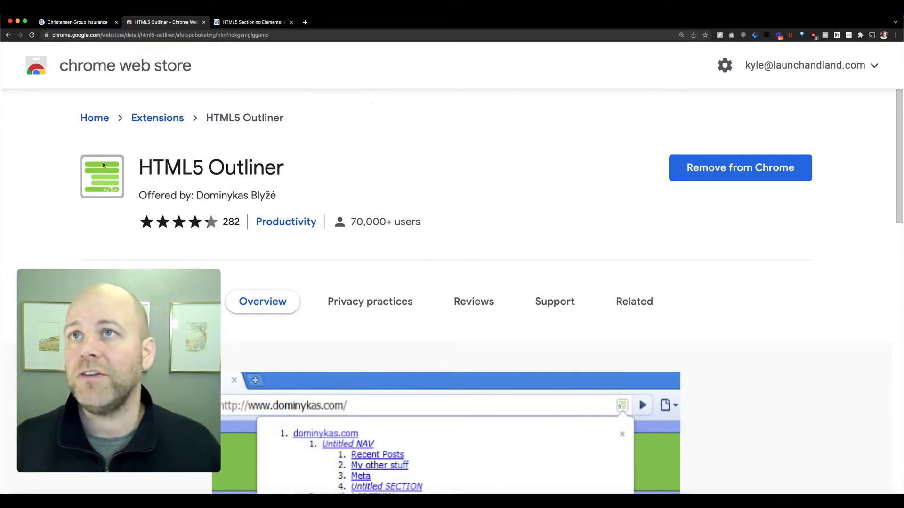
# Step: Load apple.com in a new tab, bringing up the iPhone 13 Pro homepage
pyautogui.click(305, 23)
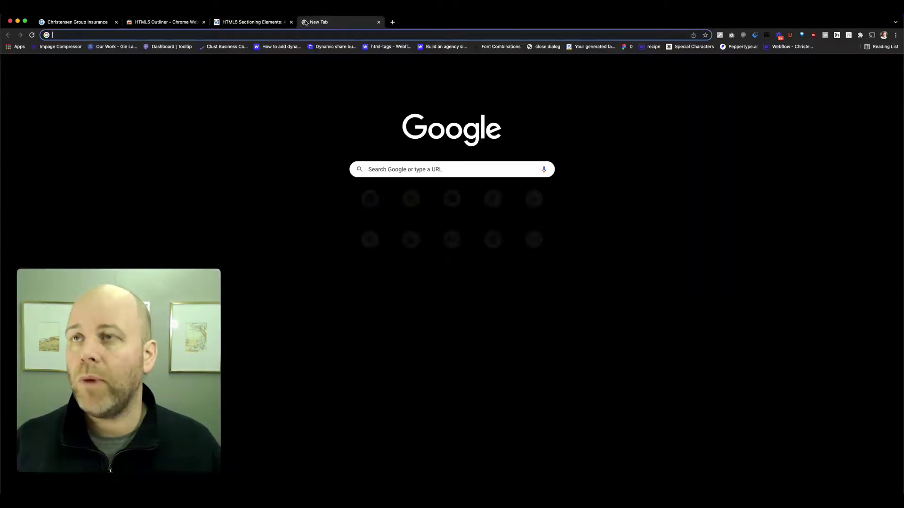
pyautogui.write('app')
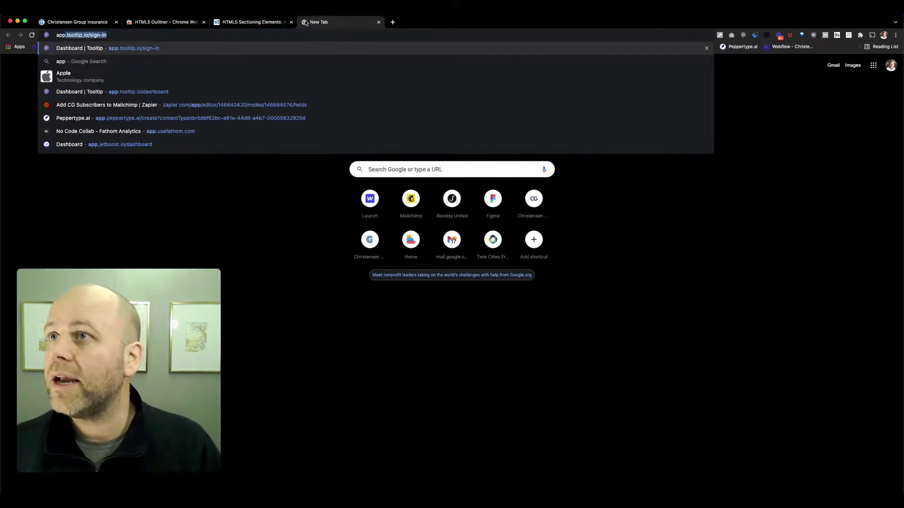
pyautogui.press('BackSpace')
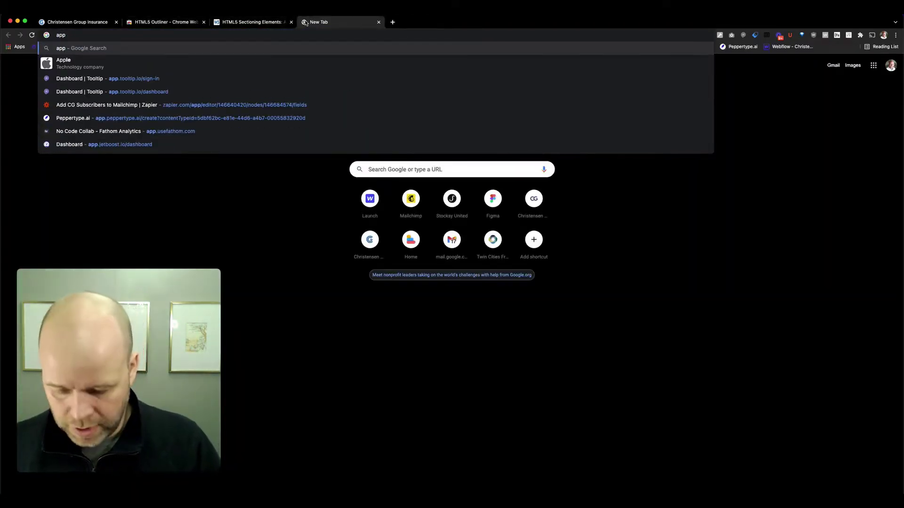
pyautogui.write('le.com')
pyautogui.press('Return')
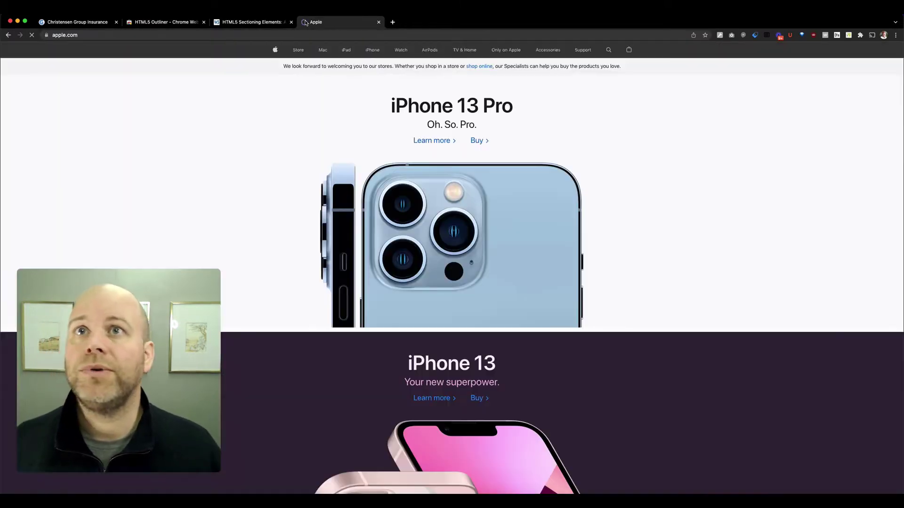
# Step: Show and scroll the HTML5 Outliner outline for apple.com, then switch to the HTML5 Sectioning Elements tab
pyautogui.click(849, 35)
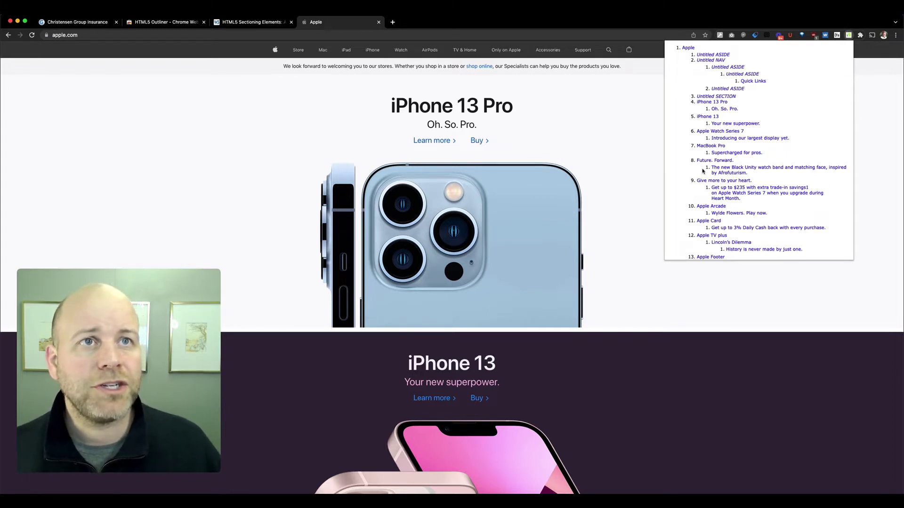
pyautogui.scroll(-4, 711, 198)
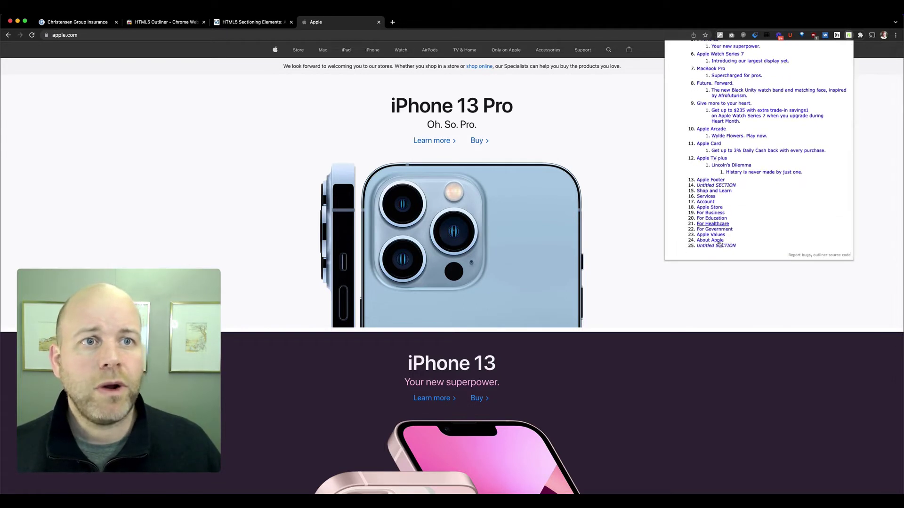
pyautogui.scroll(4, 708, 212)
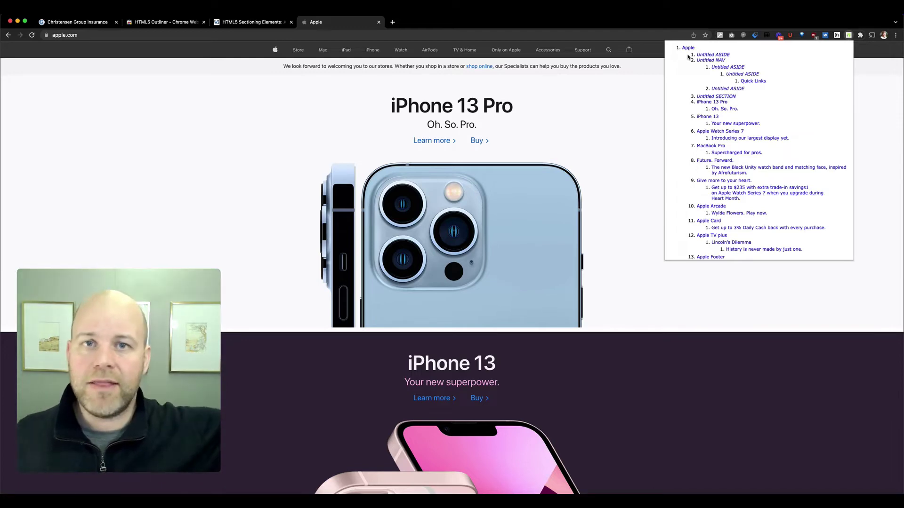
pyautogui.click(251, 23)
# Step: Scroll the W3C Sectioning Elements page, show its HTML5 Outliner outline, then return to the Apple tab
pyautogui.scroll(3, 351, 201)
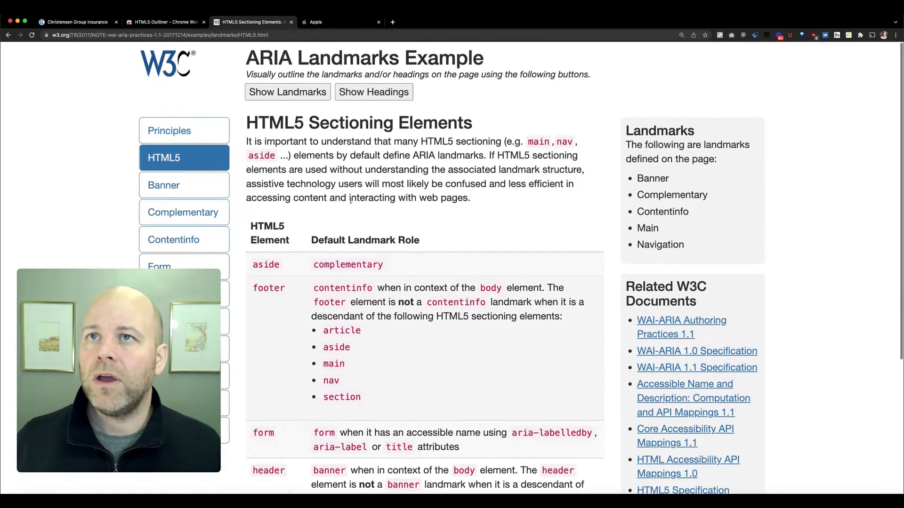
pyautogui.scroll(-2, 318, 285)
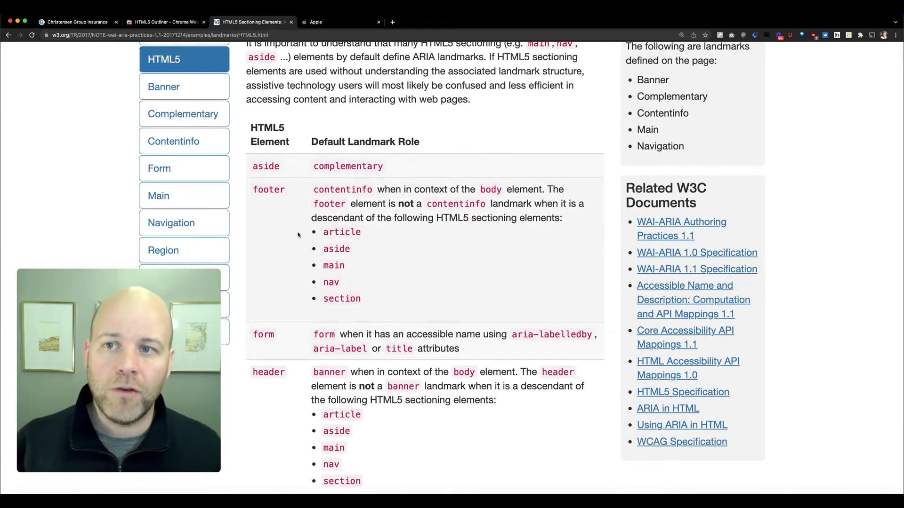
pyautogui.scroll(-2, 300, 233)
pyautogui.scroll(-2, 276, 318)
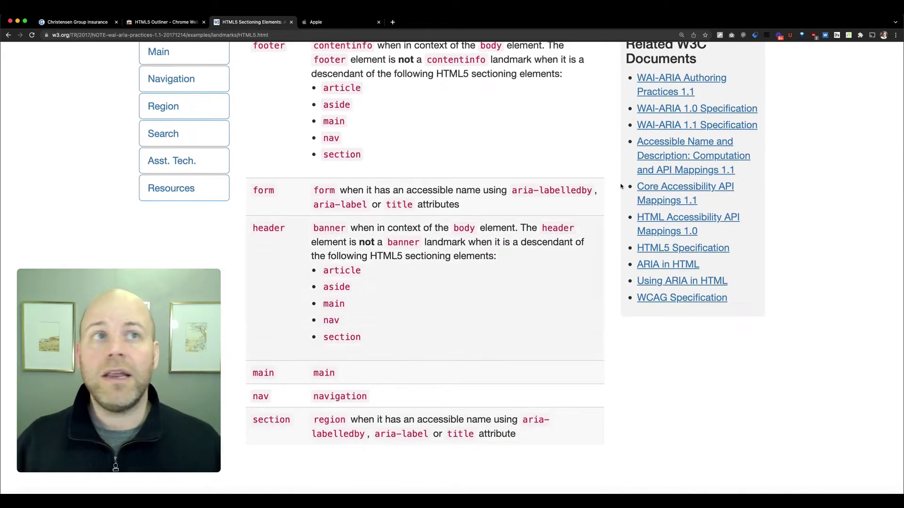
pyautogui.click(849, 36)
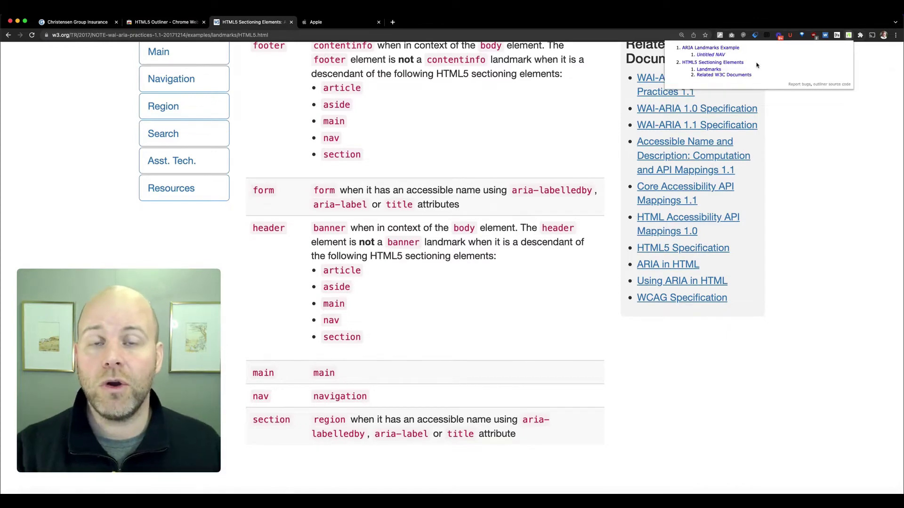
pyautogui.scroll(5, 545, 103)
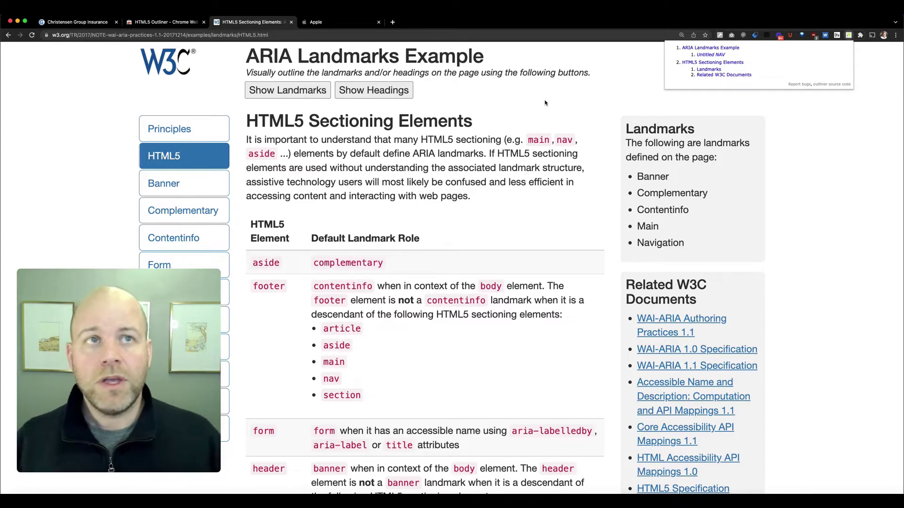
pyautogui.click(324, 24)
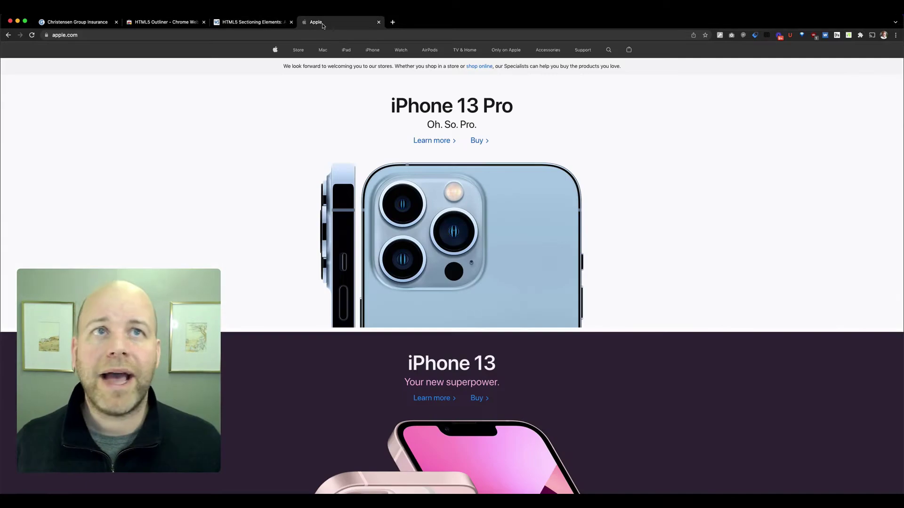
# Step: Scroll apple.com's outline of Untitled ASIDE, NAV and SECTION entries, then switch to the Christensen Group tab
pyautogui.click(838, 35)
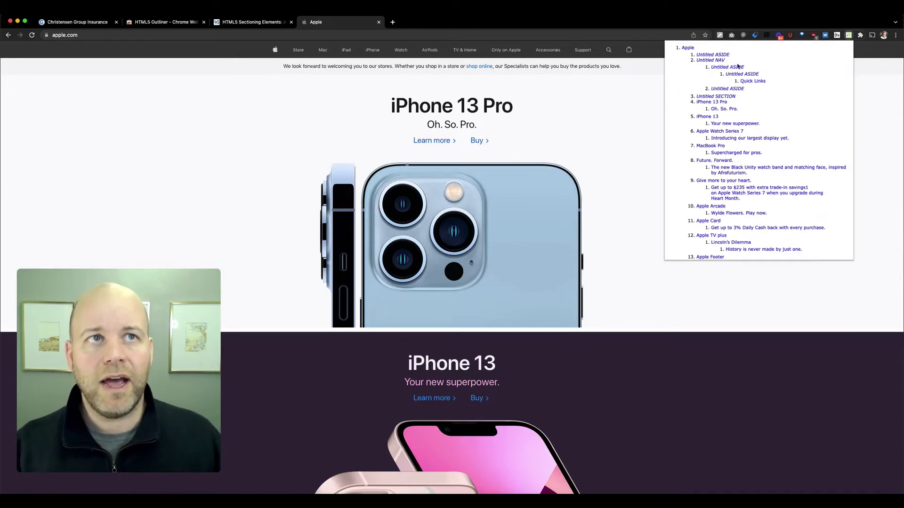
pyautogui.scroll(-3, 767, 146)
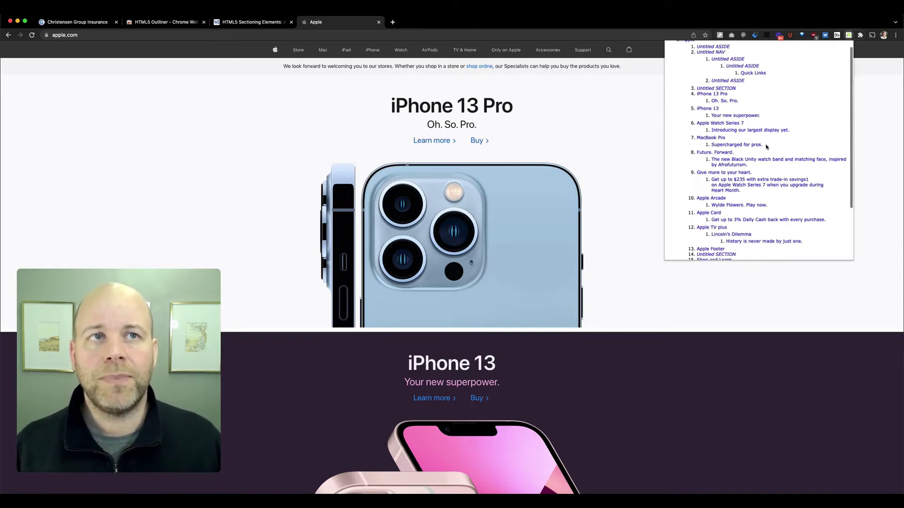
pyautogui.scroll(3, 767, 146)
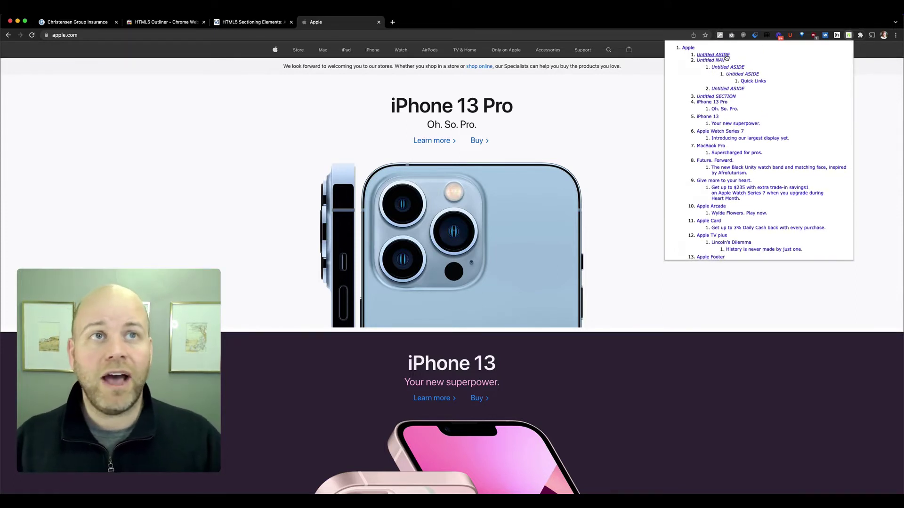
pyautogui.scroll(-1, 733, 66)
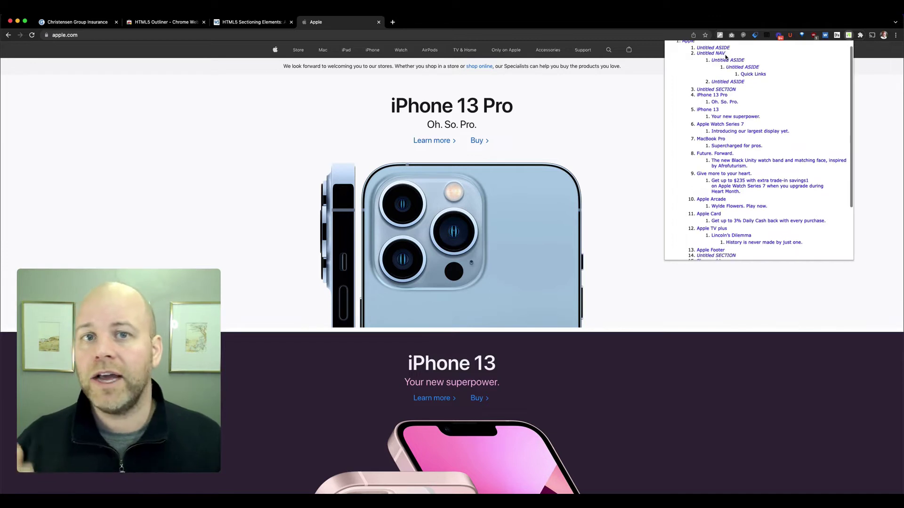
pyautogui.scroll(1, 739, 78)
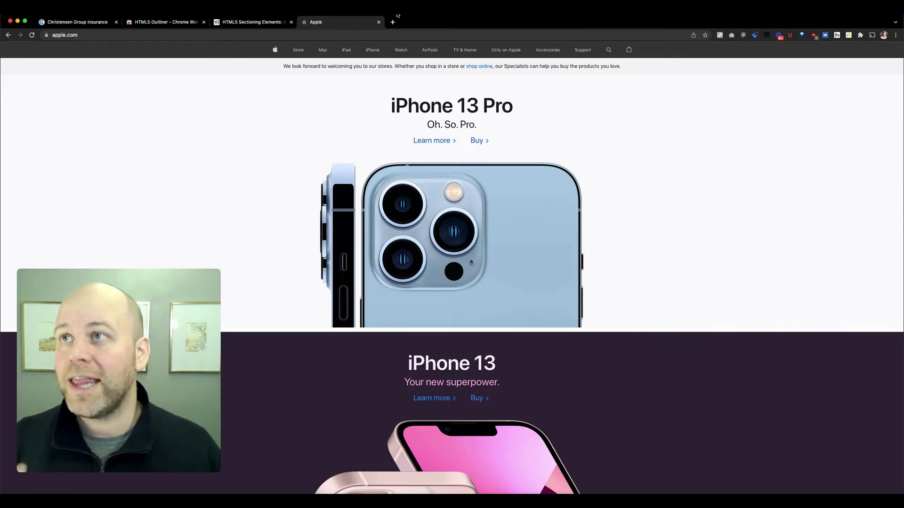
pyautogui.click(88, 25)
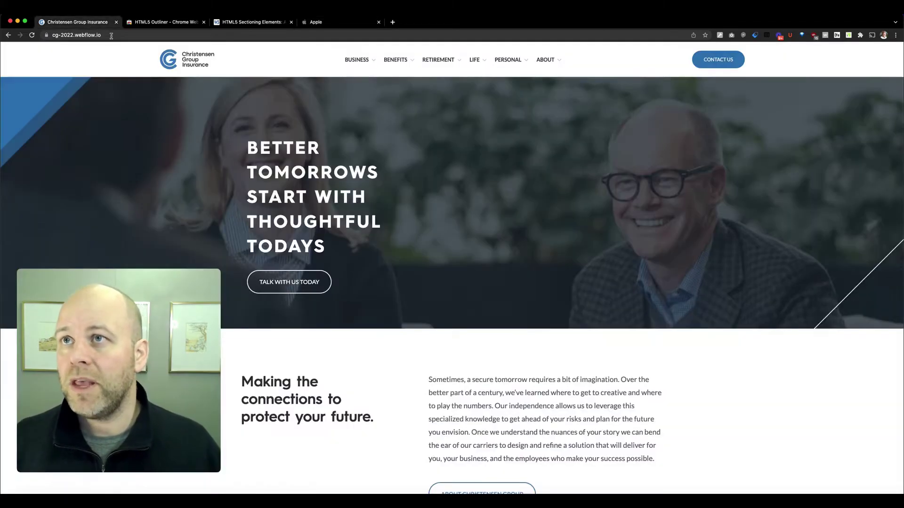
# Step: Show the HTML5 Outliner heading outline for the Christensen Group Insurance site
pyautogui.click(848, 35)
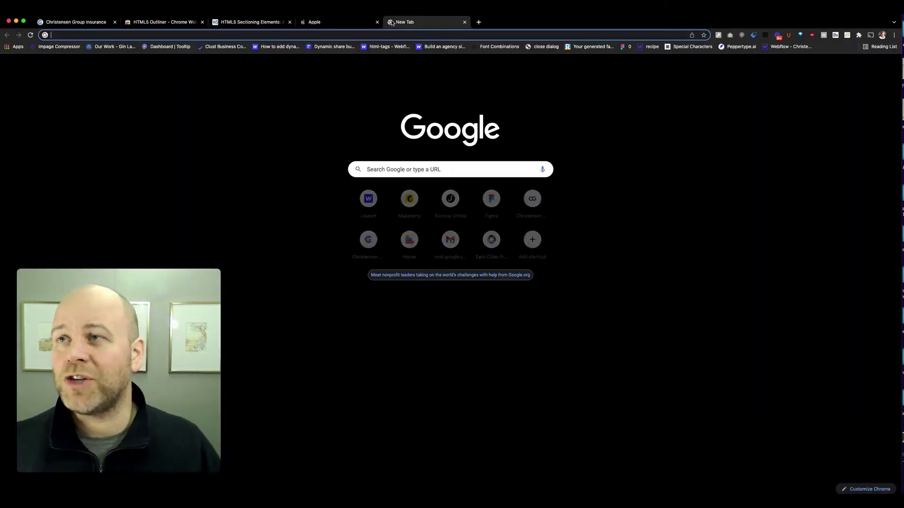
# Step: Load whitehouse.gov and scroll its outline of Untitled BODY, Mobile Menu Overlay and remarks entries
pyautogui.write('whitehouse.gov')
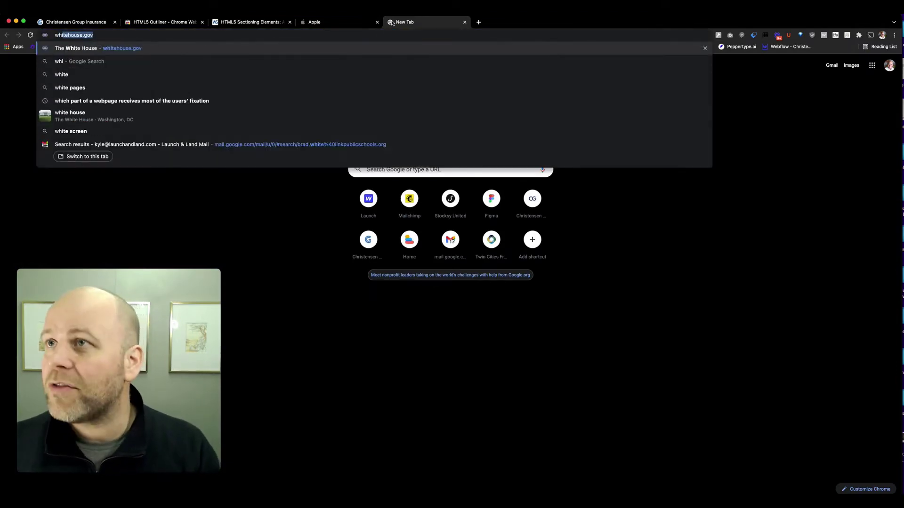
pyautogui.press('Return')
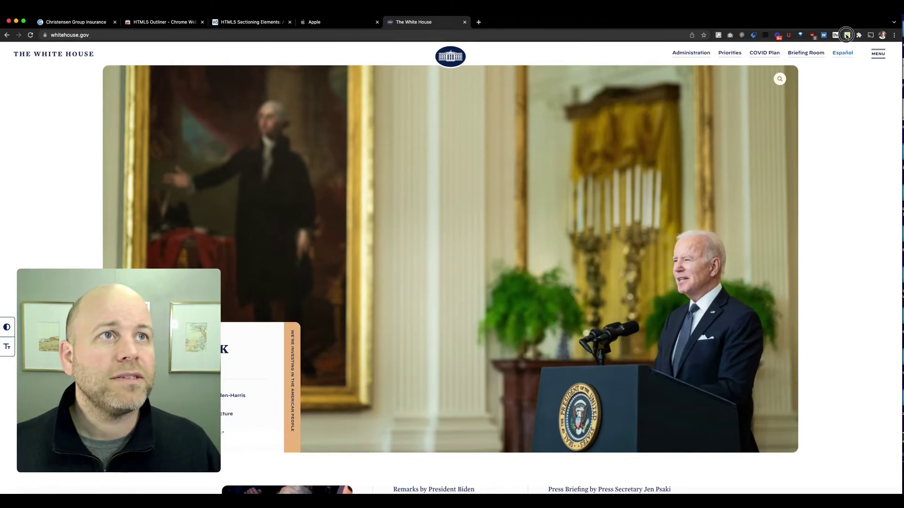
pyautogui.click(847, 35)
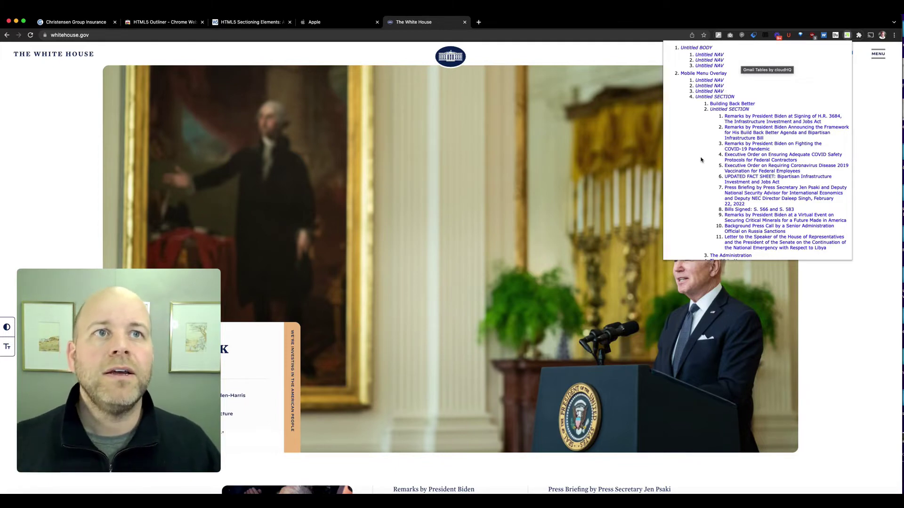
pyautogui.scroll(-3, 718, 162)
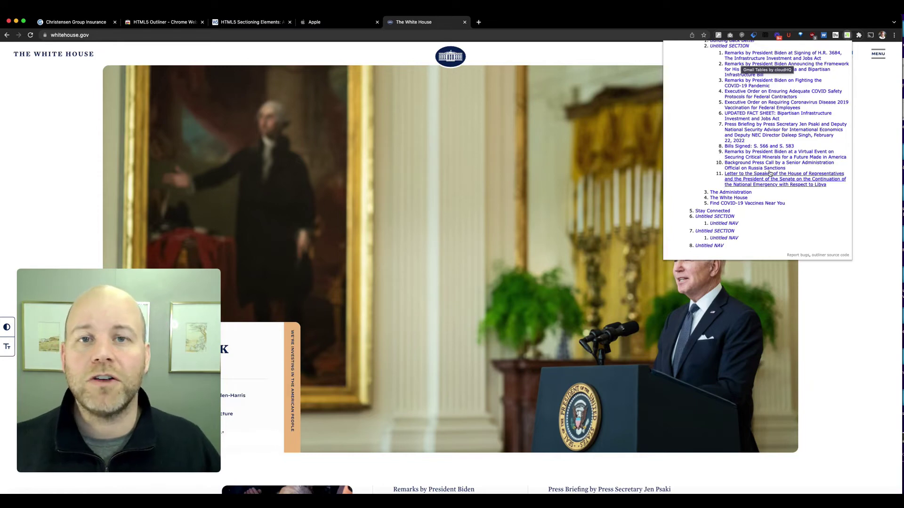
pyautogui.scroll(2, 767, 195)
pyautogui.scroll(-1, 767, 196)
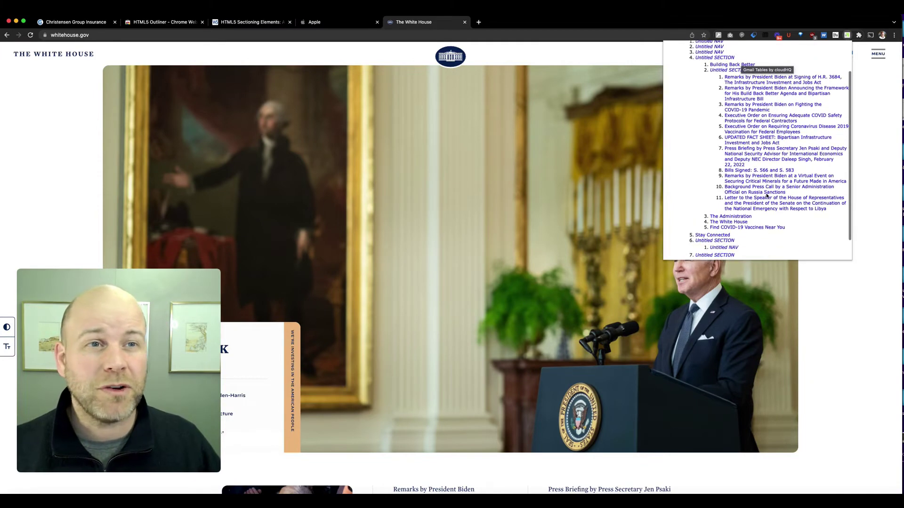
pyautogui.scroll(2, 767, 197)
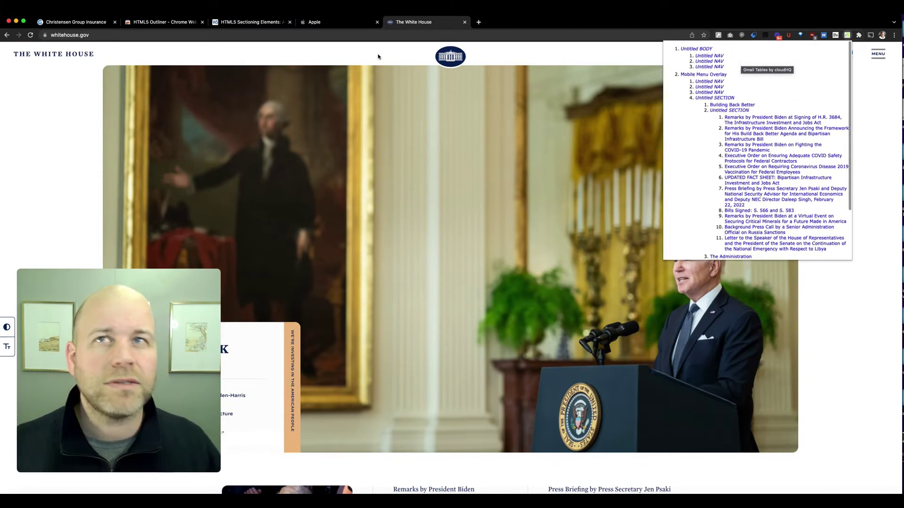
# Step: Load espn.com in a new tab
pyautogui.click(478, 22)
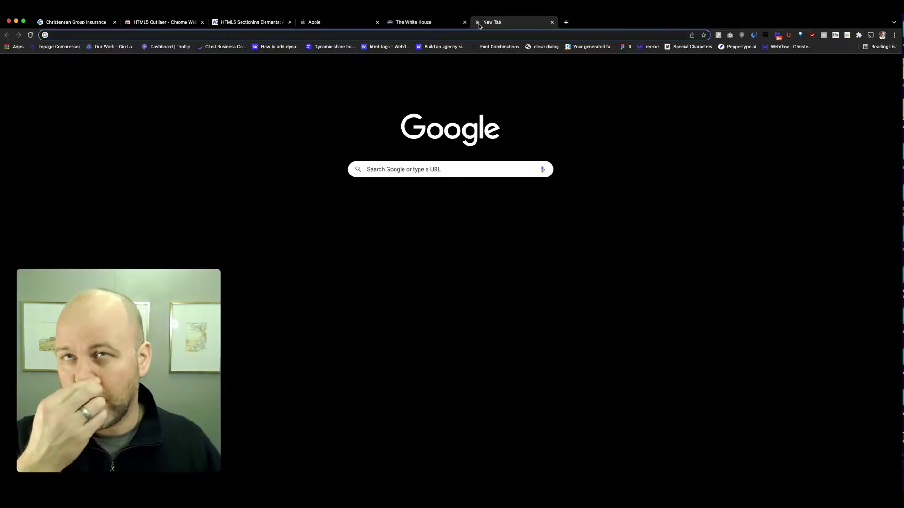
pyautogui.write('espn.com')
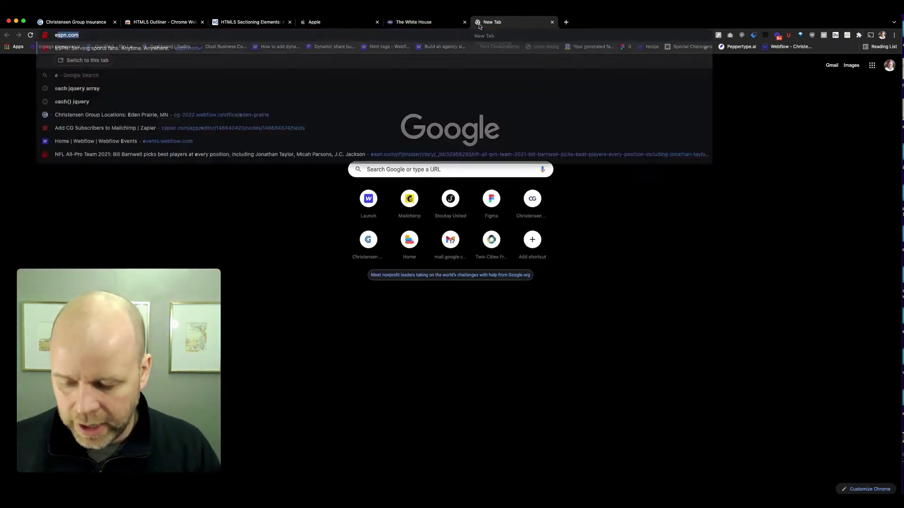
pyautogui.press('Return')
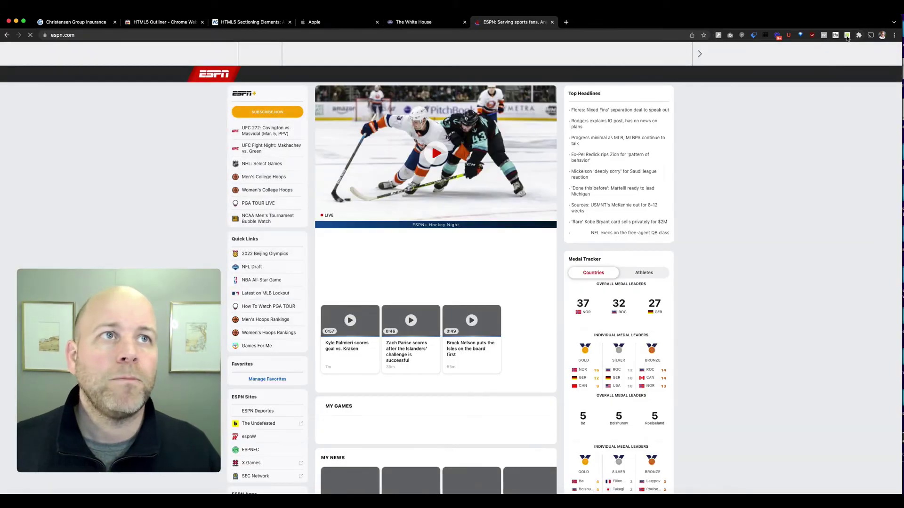
# Step: Show ESPN's HTML5 Outliner section outline and scroll down to the Customize ESPN team list
pyautogui.rightClick(847, 36)
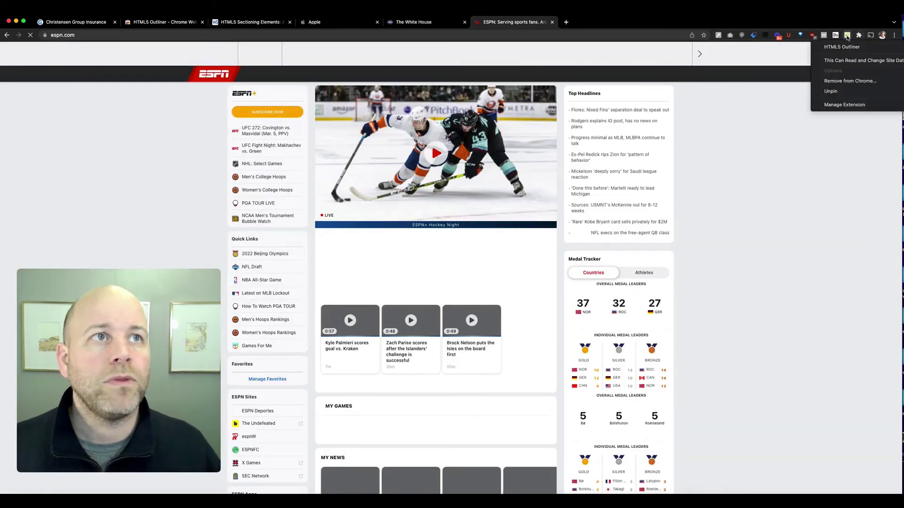
pyautogui.click(848, 37)
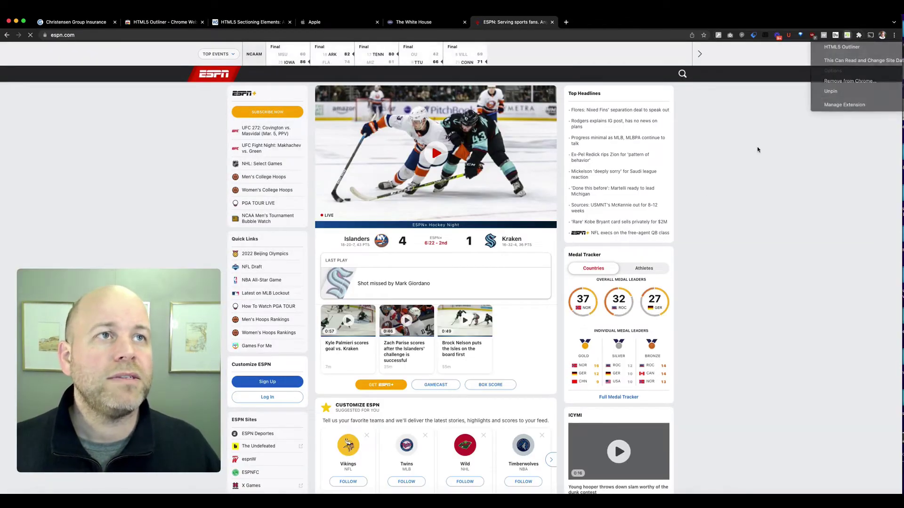
pyautogui.click(848, 37)
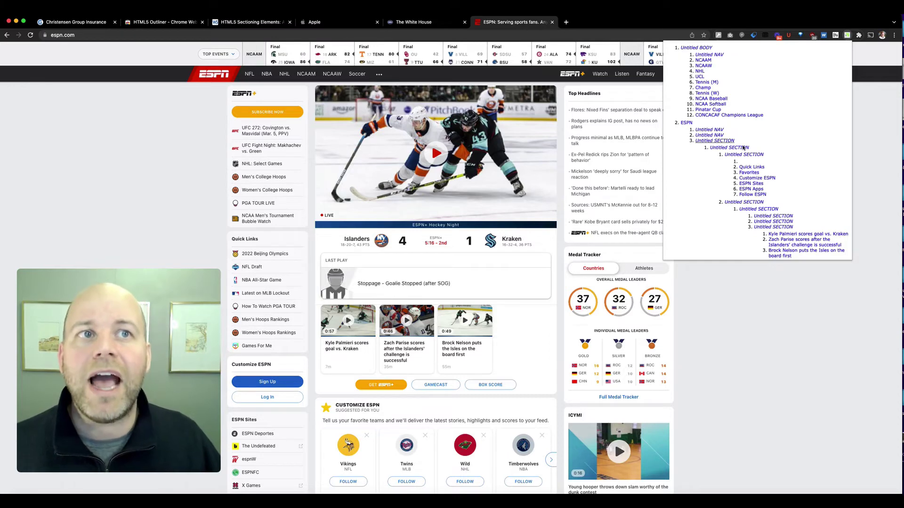
pyautogui.scroll(-2, 786, 181)
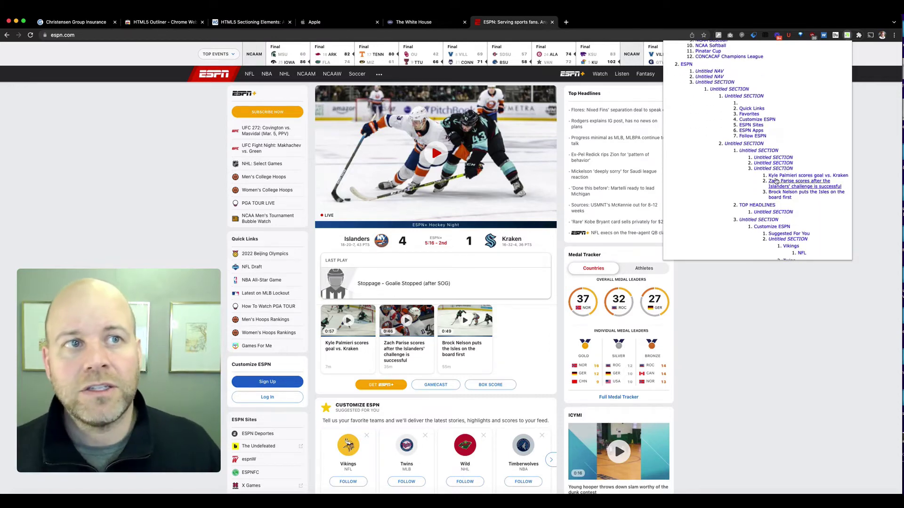
pyautogui.scroll(-5, 781, 186)
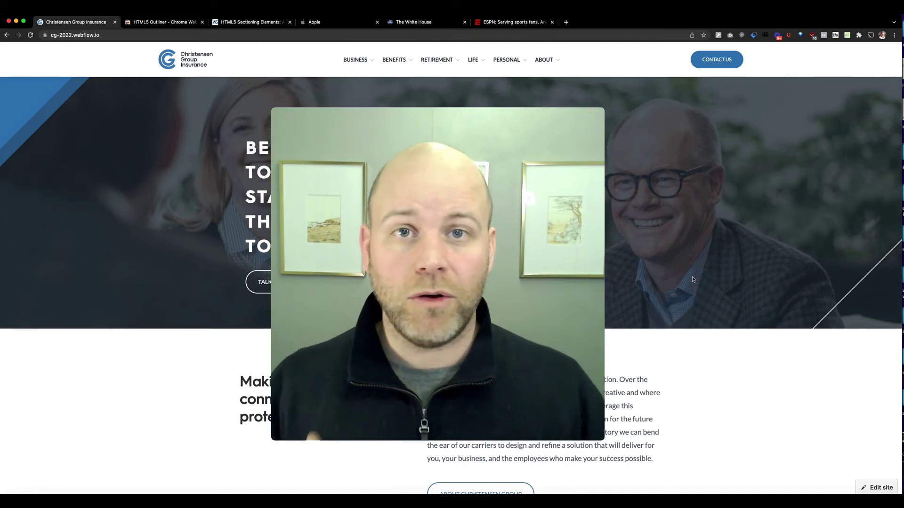
# Step: Reopen the Christensen Group outline, listing headings through 'Our foundational pillars' and 'Speak with an insurance expert'
pyautogui.click(847, 35)
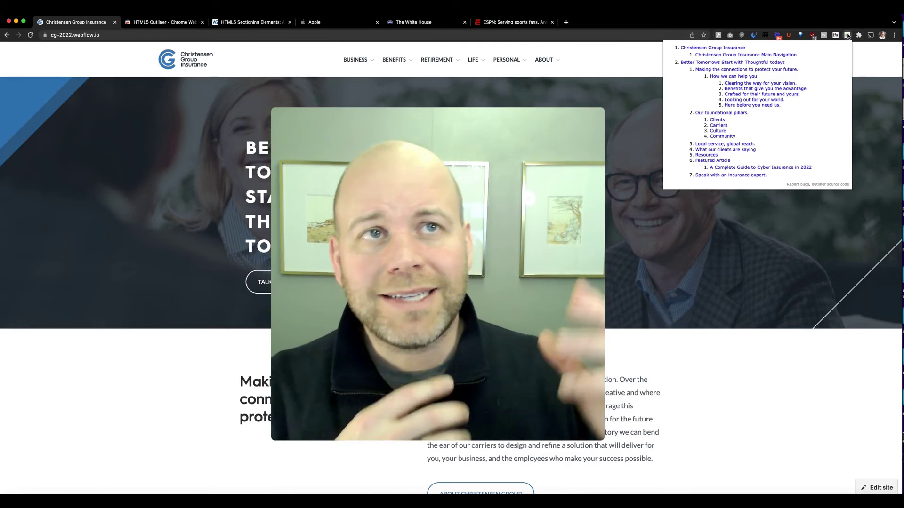